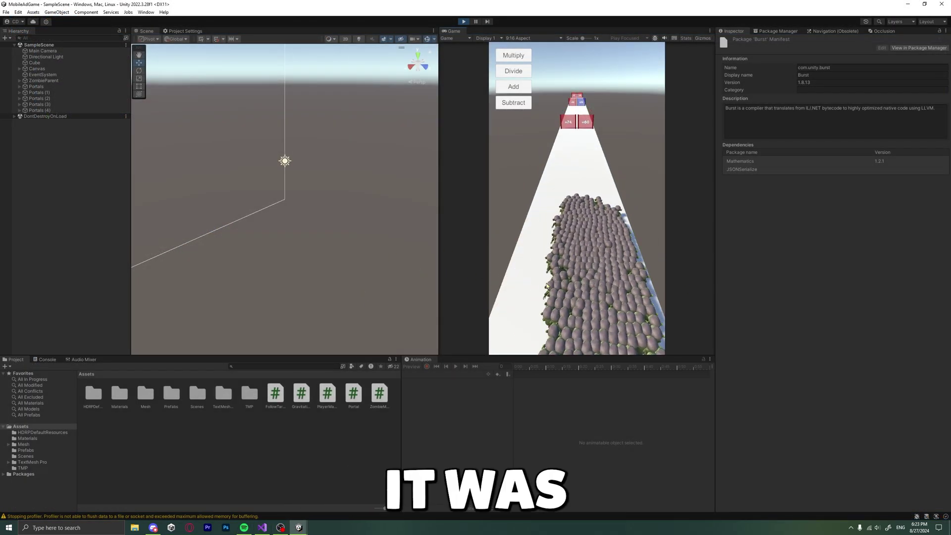
# - Multiply the zombie crowd on the track and move the Profiler window out of the way
pyautogui.click(511, 59)
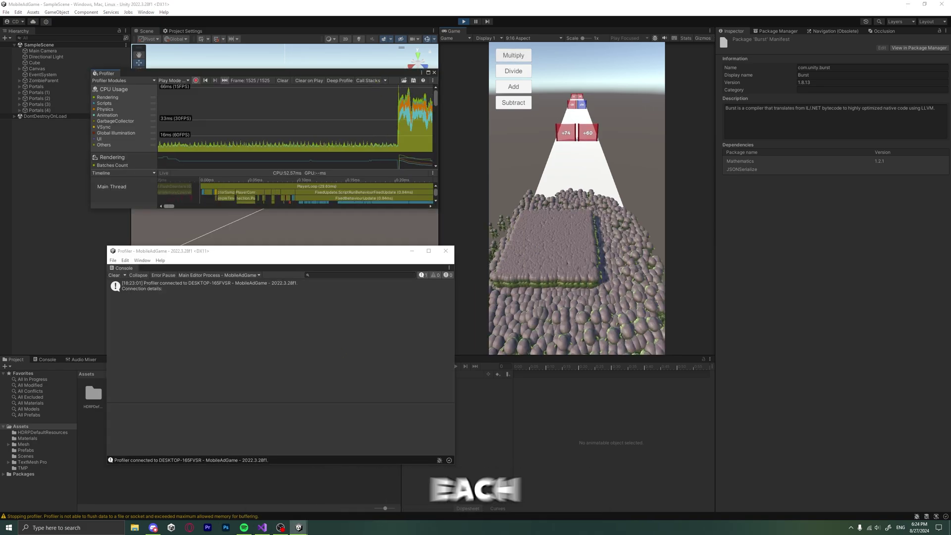
pyautogui.moveTo(169, 75); pyautogui.dragTo(80, 36)
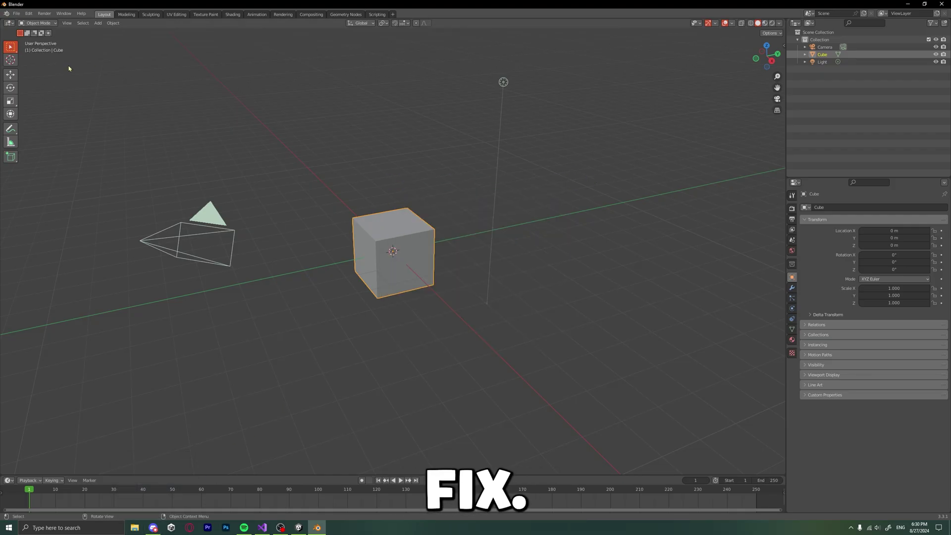
# - Select and delete Blender's default camera, cube and light
pyautogui.press('a')
pyautogui.press('Delete')
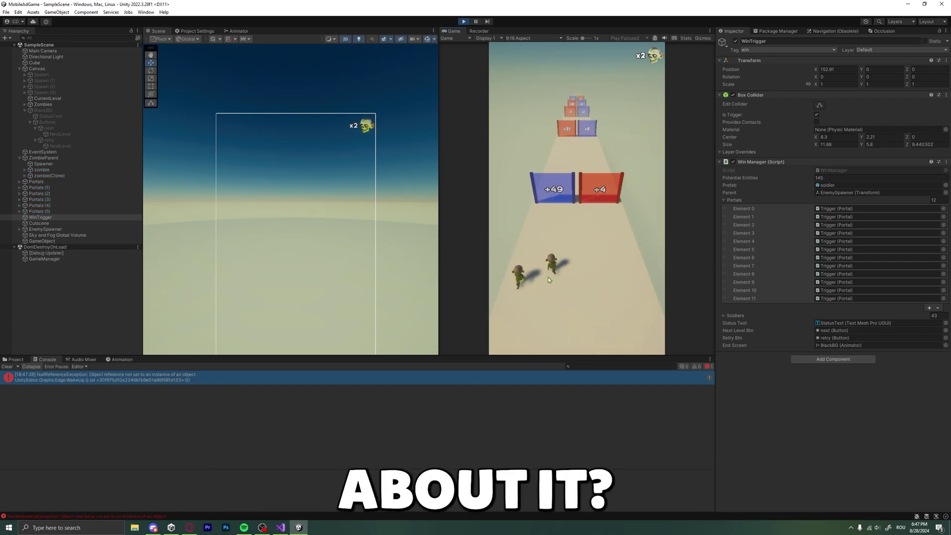
# - Steer the soldier crowd rightward through the gates toward the finish
pyautogui.moveTo(547, 278); pyautogui.dragTo(600, 276)
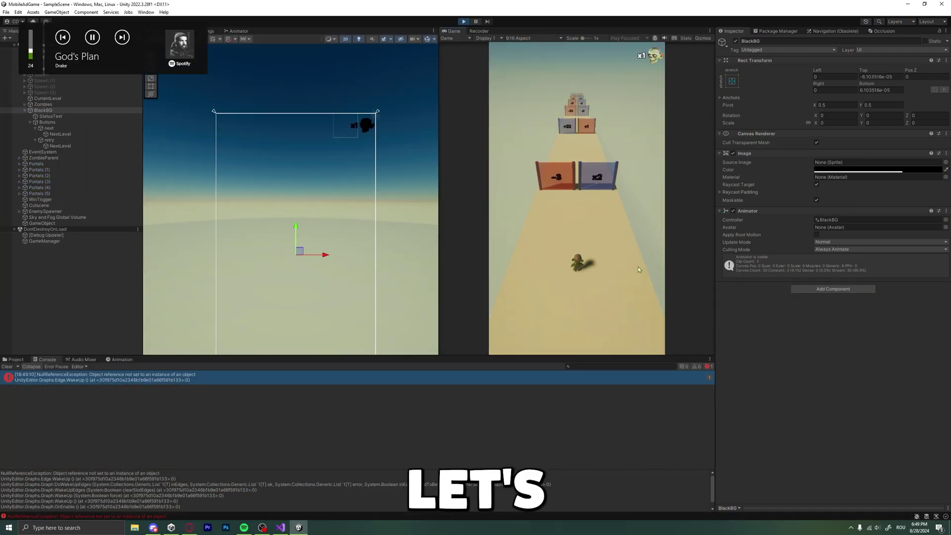
# - Steer the player through the x2 gate and onward through another gate
pyautogui.moveTo(617, 269)
pyautogui.mouseDown()
pyautogui.moveTo(548, 272)
pyautogui.moveTo(619, 273)
pyautogui.mouseUp()
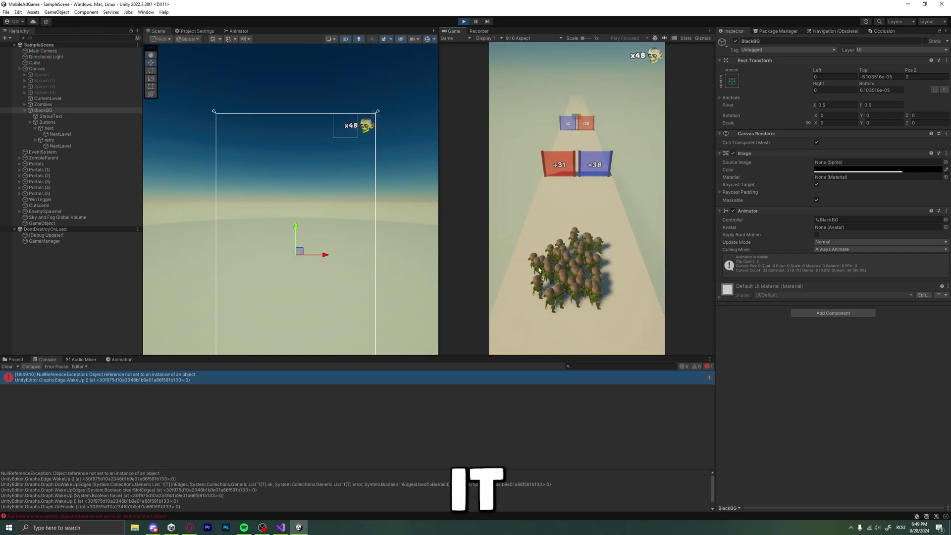
pyautogui.moveTo(554, 272); pyautogui.dragTo(626, 281)
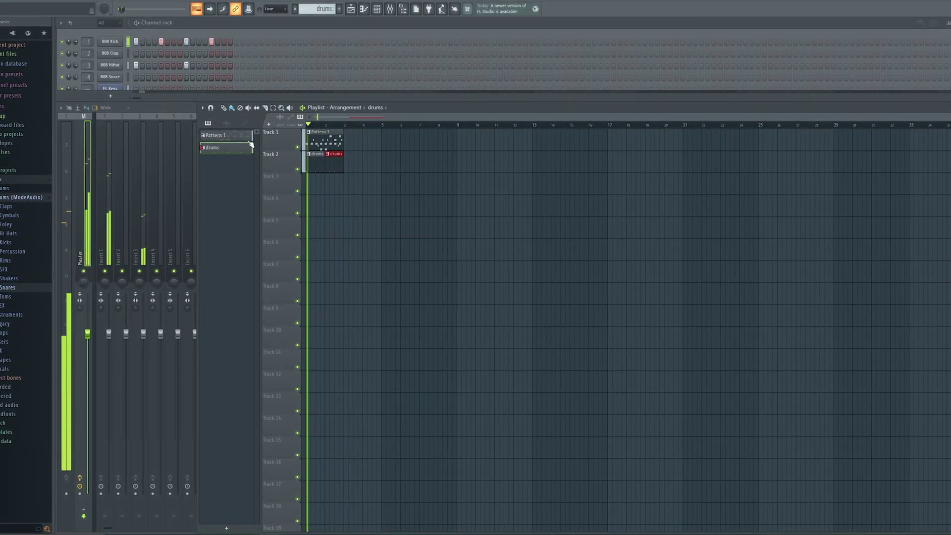
# - Use the 808 Snare channel's Fill each 2 steps option
pyautogui.rightClick(106, 65)
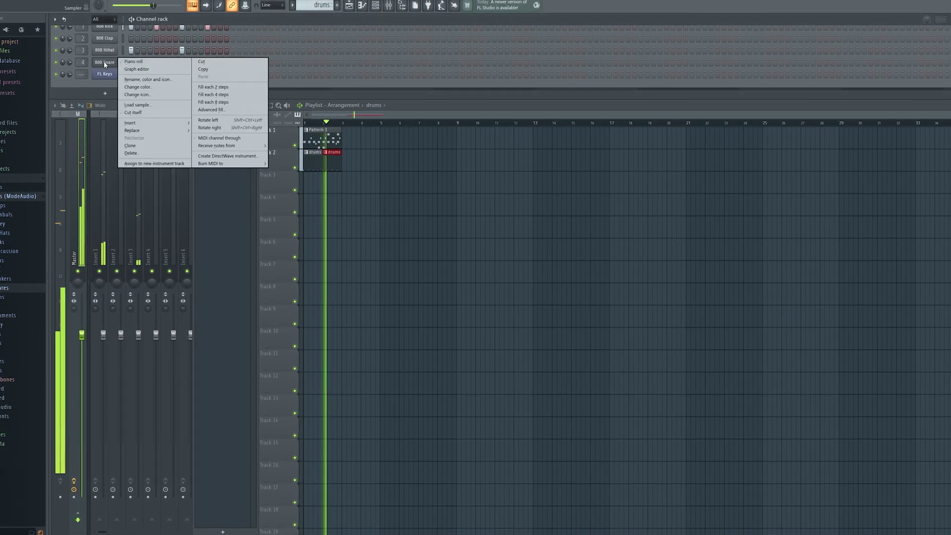
pyautogui.click(228, 88)
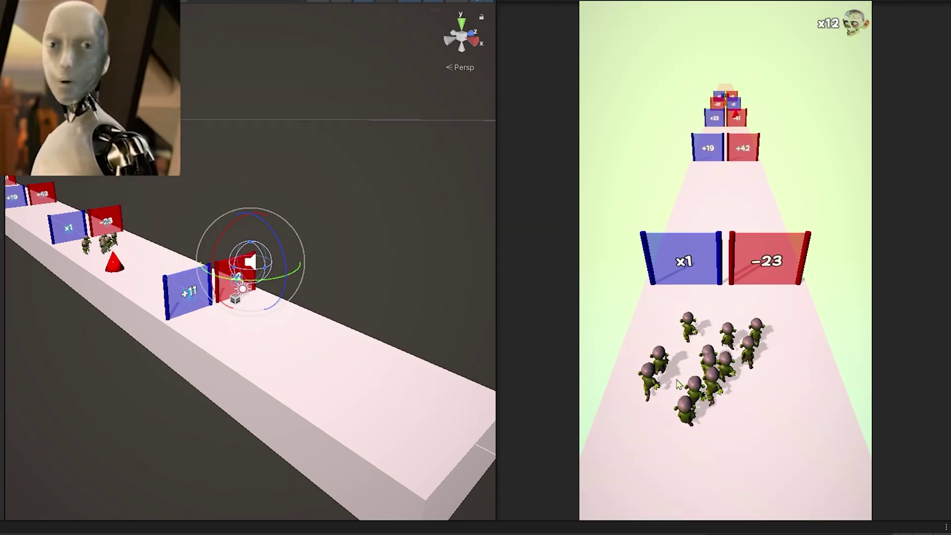
# - Steer the crowd through the x2, +11 and x1 gates
pyautogui.moveTo(672, 379); pyautogui.dragTo(676, 349)
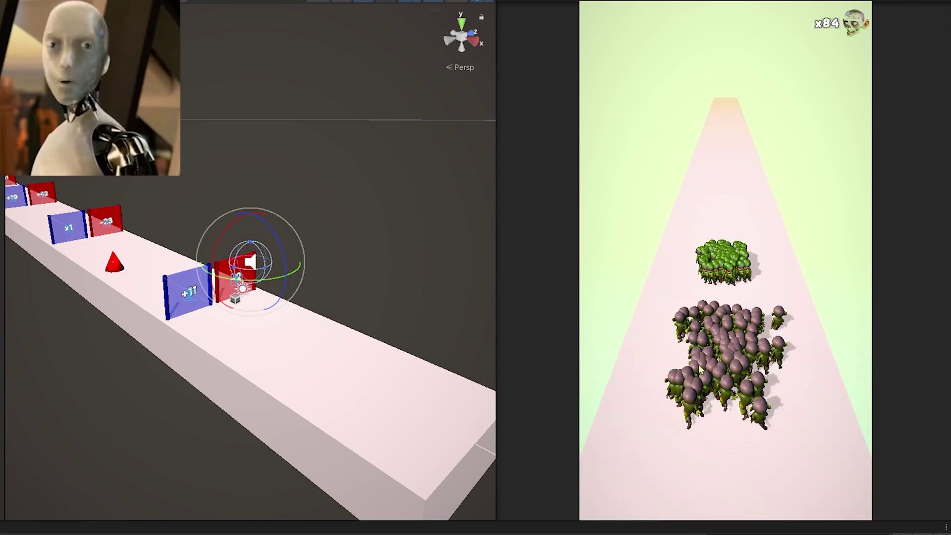
pyautogui.moveTo(679, 361); pyautogui.dragTo(787, 374)
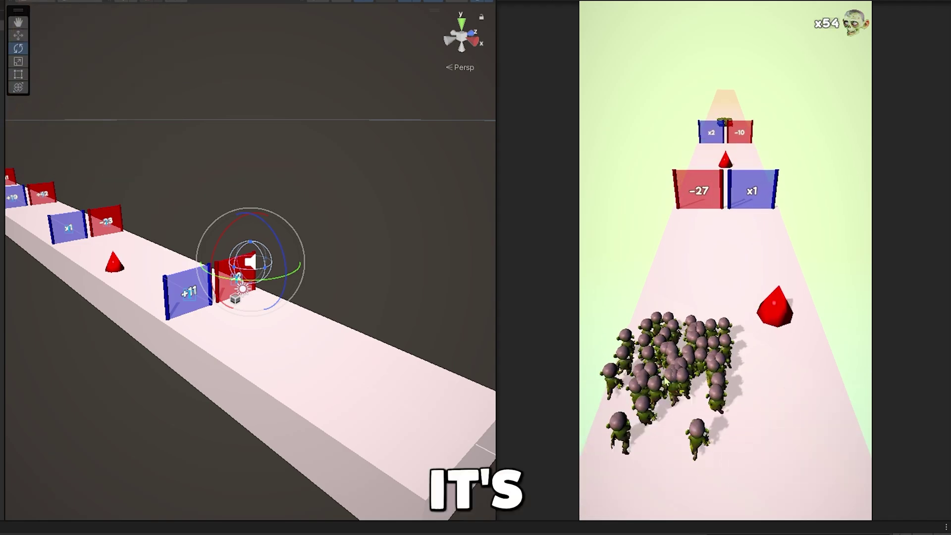
pyautogui.moveTo(672, 371); pyautogui.dragTo(780, 369)
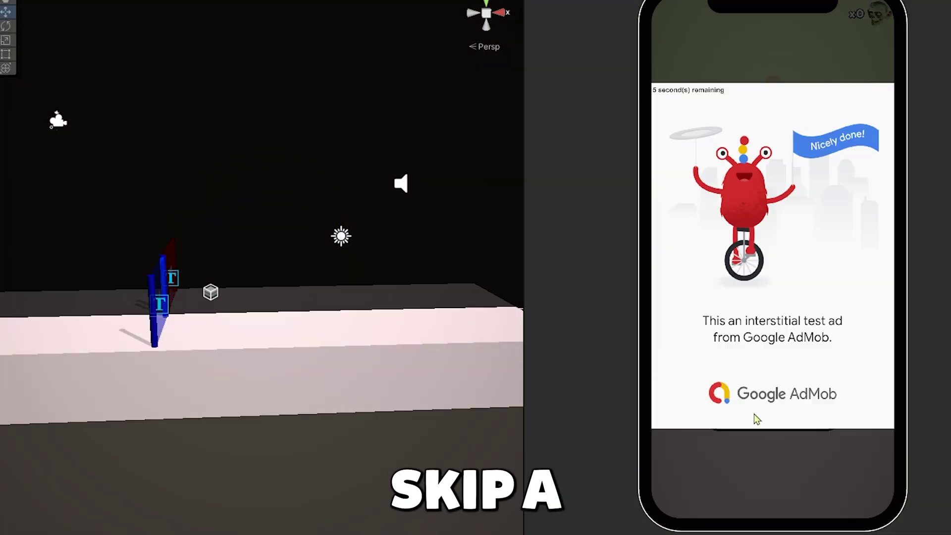
# - Dismiss the test ads, skip the lost screen, and crash into Level 39's red obstacle
pyautogui.click(677, 90)
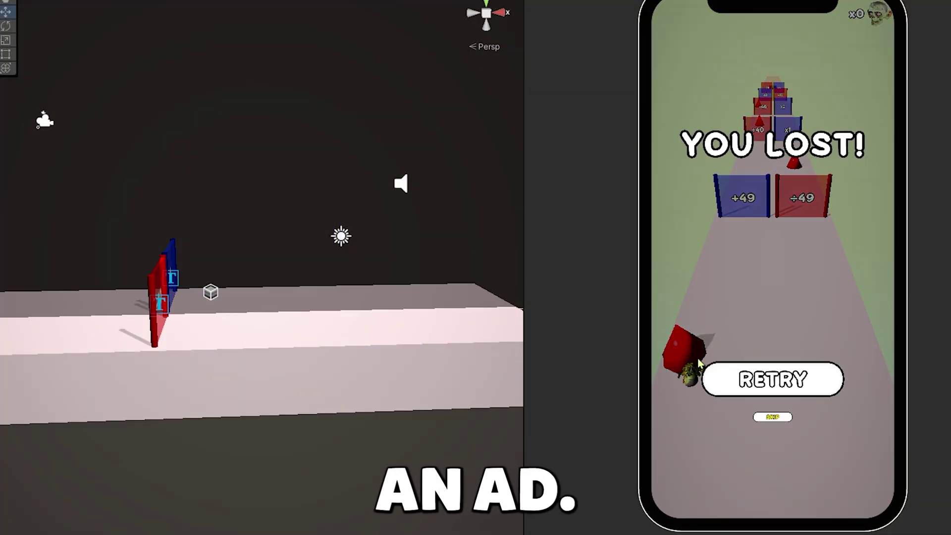
pyautogui.click(702, 371)
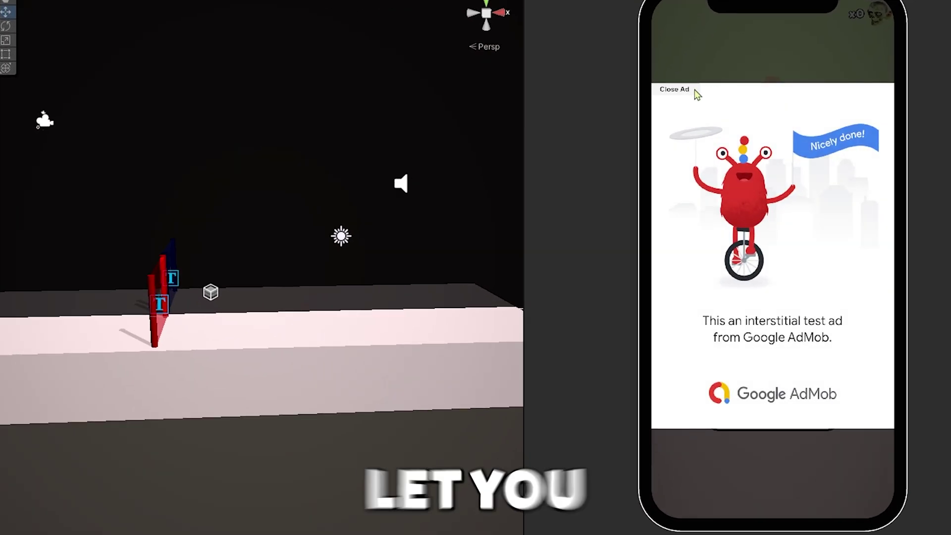
pyautogui.click(676, 90)
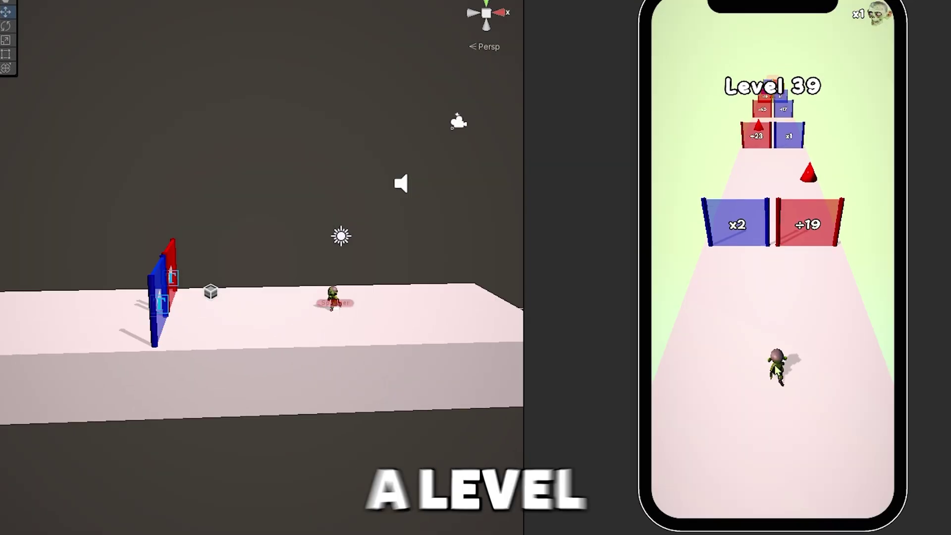
pyautogui.moveTo(777, 370); pyautogui.dragTo(862, 359)
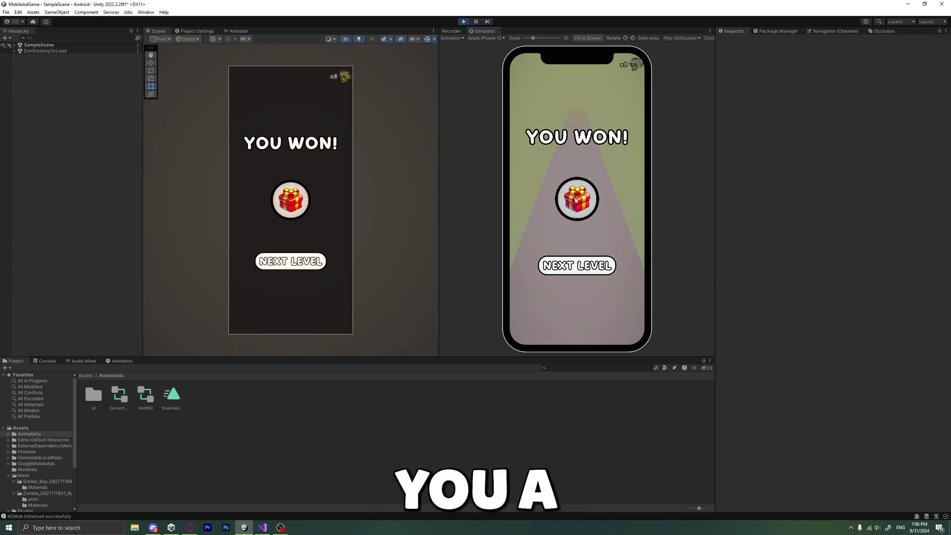
# - Claim the gift reward on the YOU WON! screen to reveal its code
pyautogui.click(574, 199)
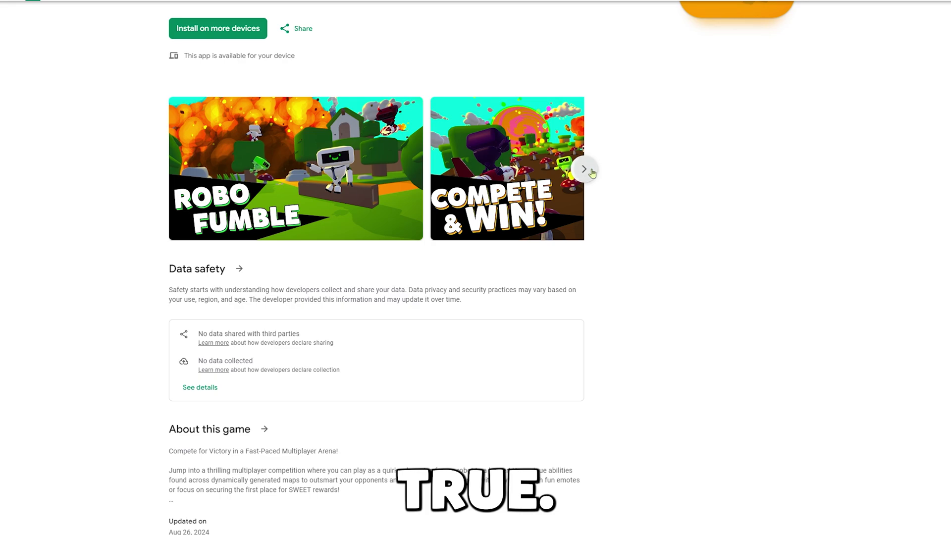
pyautogui.click(585, 170)
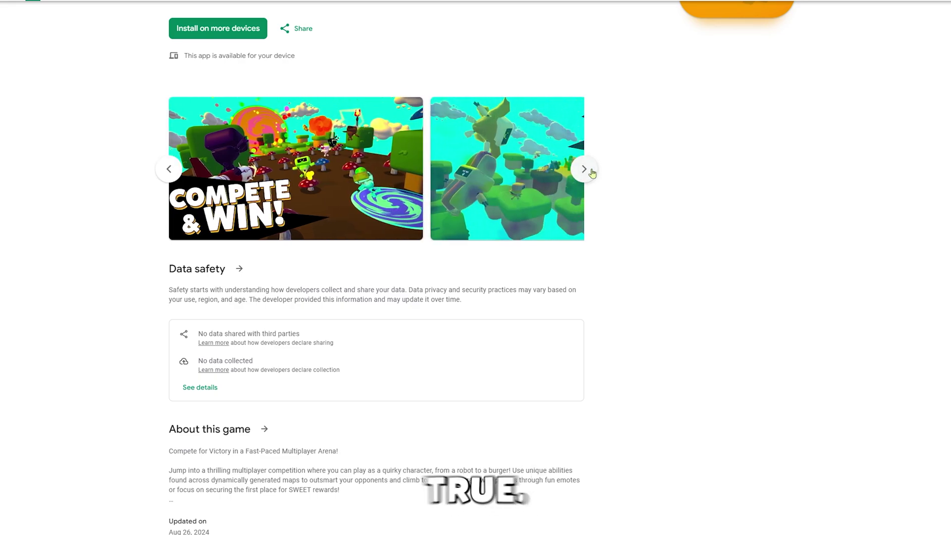
pyautogui.click(585, 170)
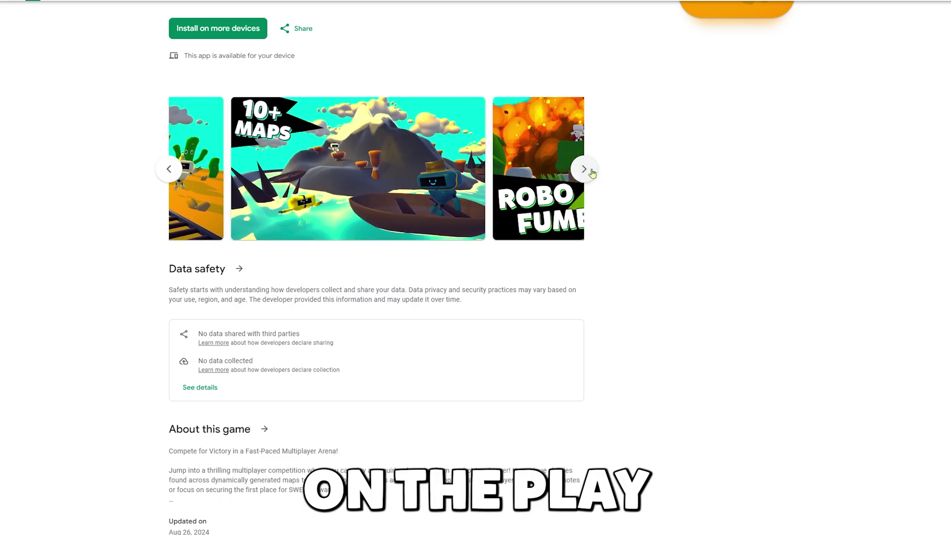
pyautogui.click(585, 169)
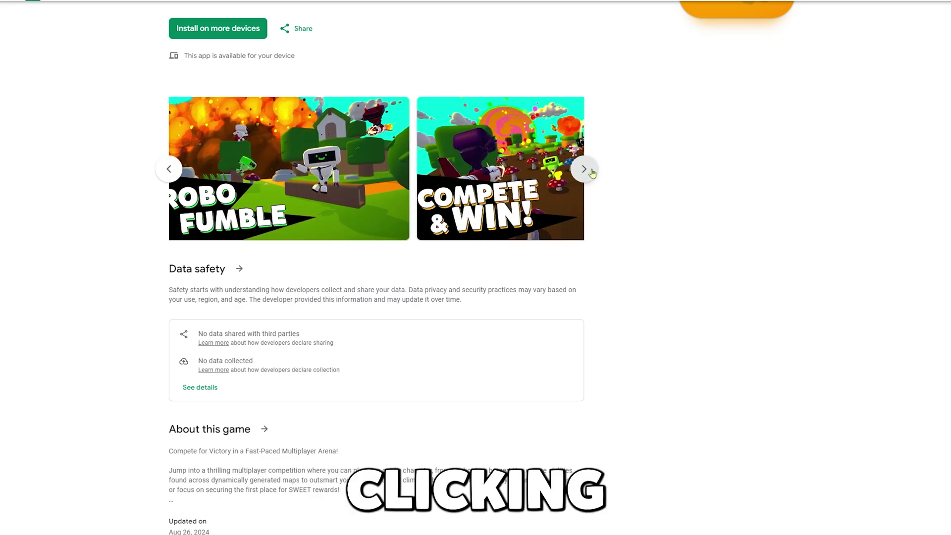
pyautogui.moveTo(894, 158); pyautogui.dragTo(893, 193, button='middle')
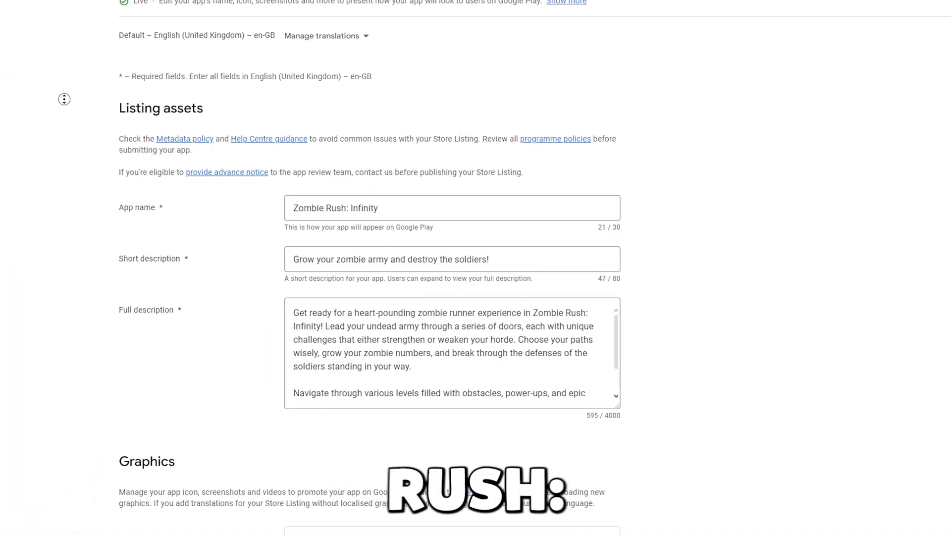
pyautogui.scroll(-2, 59, 119)
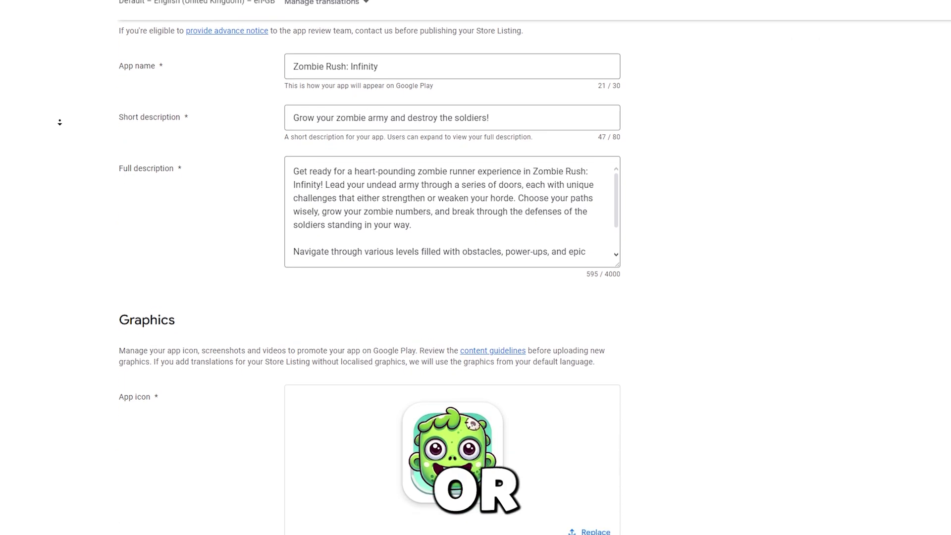
pyautogui.scroll(-4, 60, 122)
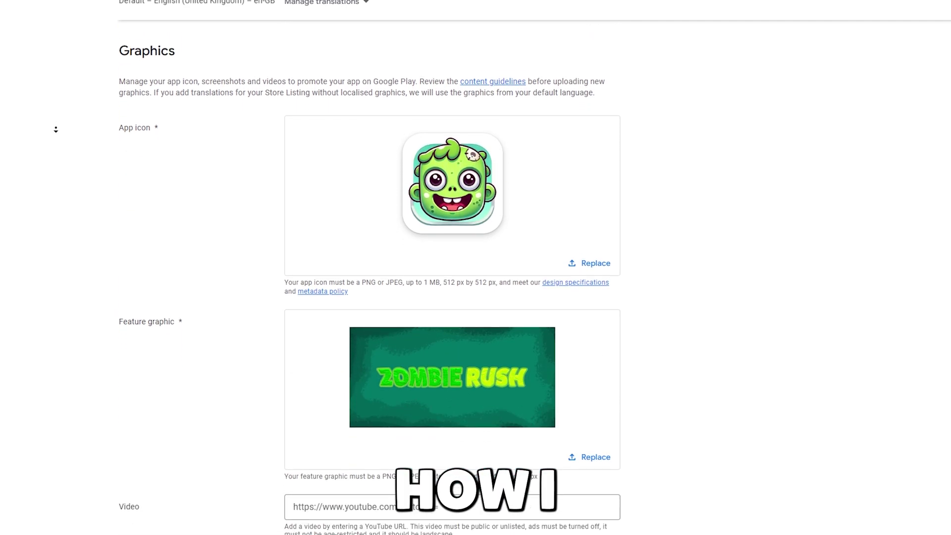
pyautogui.scroll(-1, 56, 129)
pyautogui.scroll(-1, 56, 130)
pyautogui.scroll(-1, 56, 129)
pyautogui.scroll(-1, 56, 130)
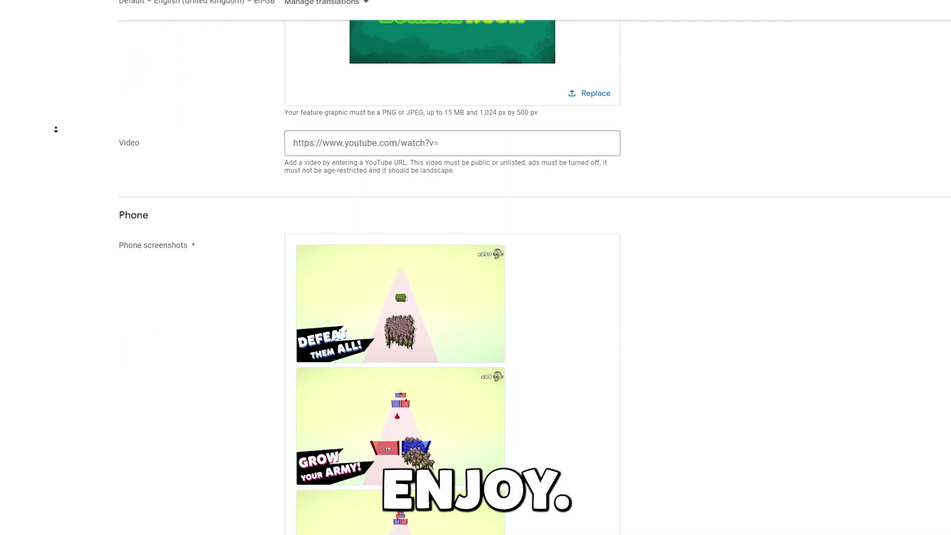
pyautogui.scroll(-1, 56, 129)
pyautogui.scroll(-1, 56, 130)
pyautogui.scroll(-1, 56, 129)
pyautogui.scroll(-1, 56, 129)
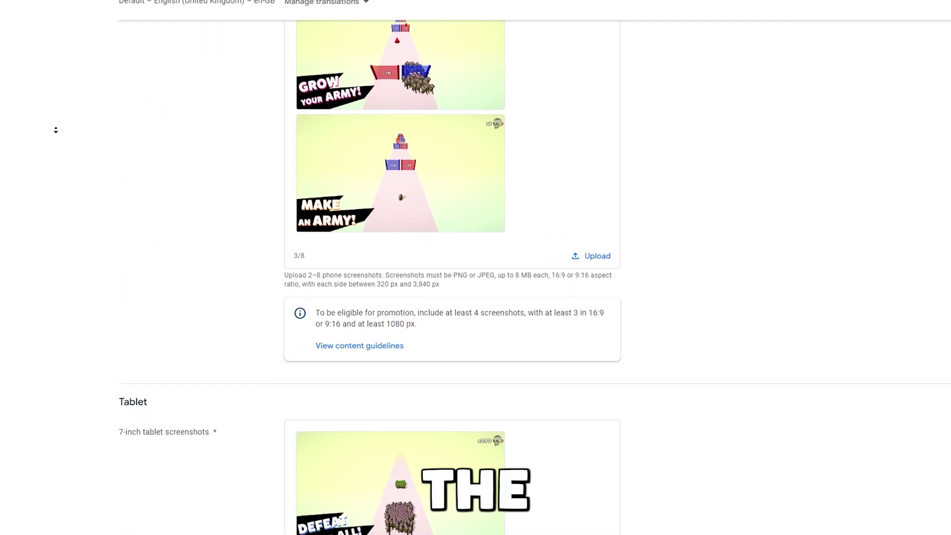